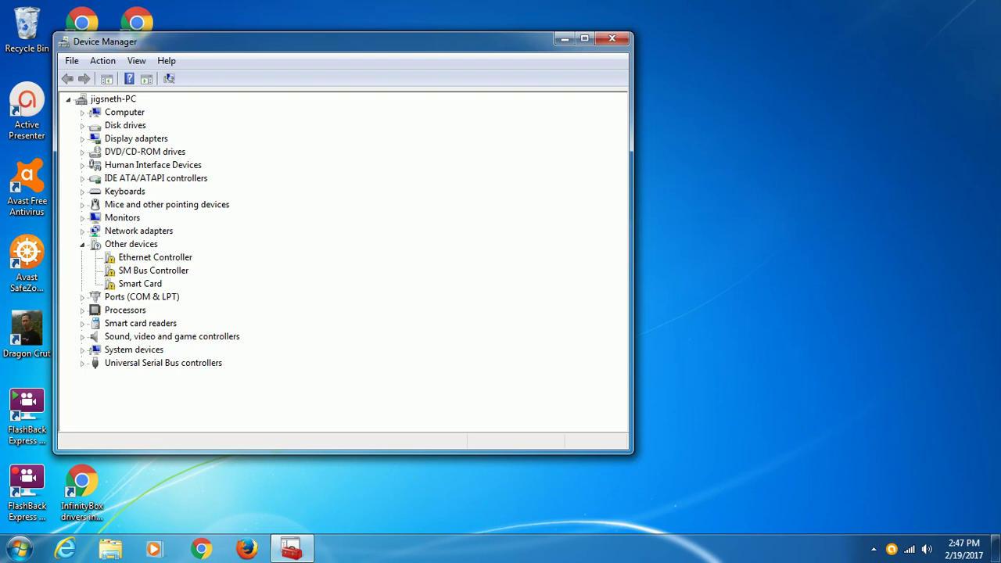
Select the Smart Card entry under Other devices and move the Device Manager window away from the desktop icons
click(140, 283)
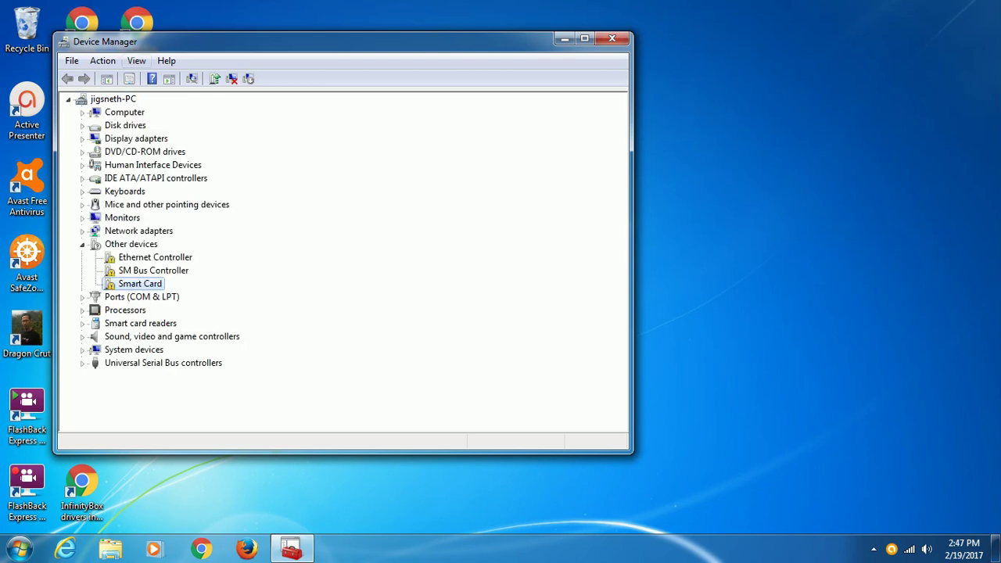
drag(235, 42, 387, 37)
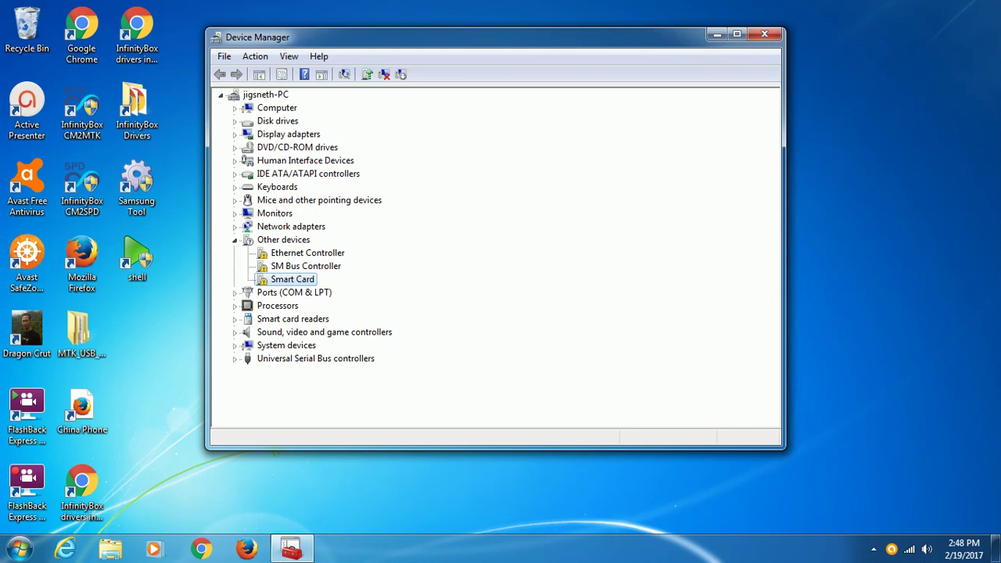
In Firefox, search the web for "cm2 support" and open the Infinity-Box support page at its Installation, Drivers section
click(248, 550)
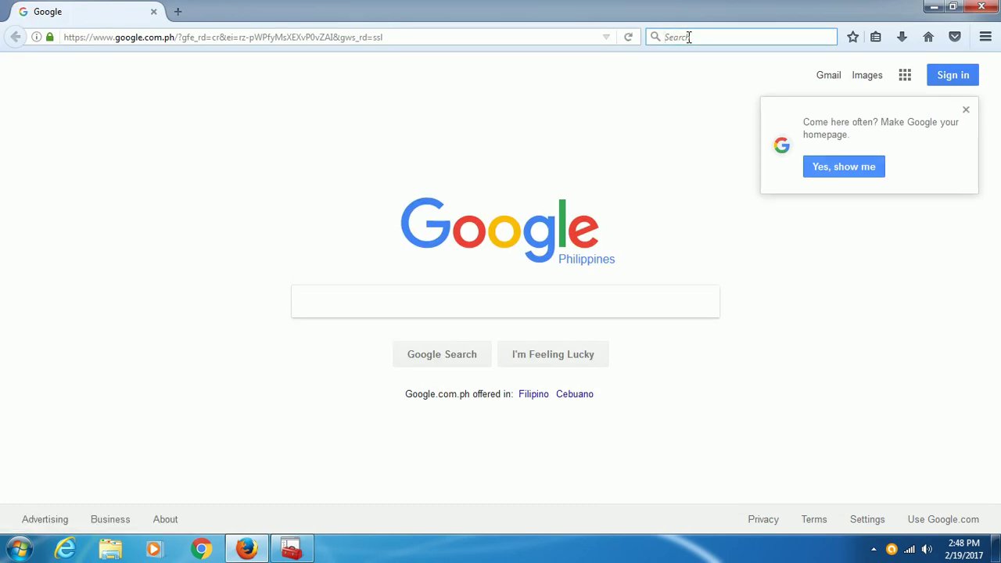
text(cm2 )
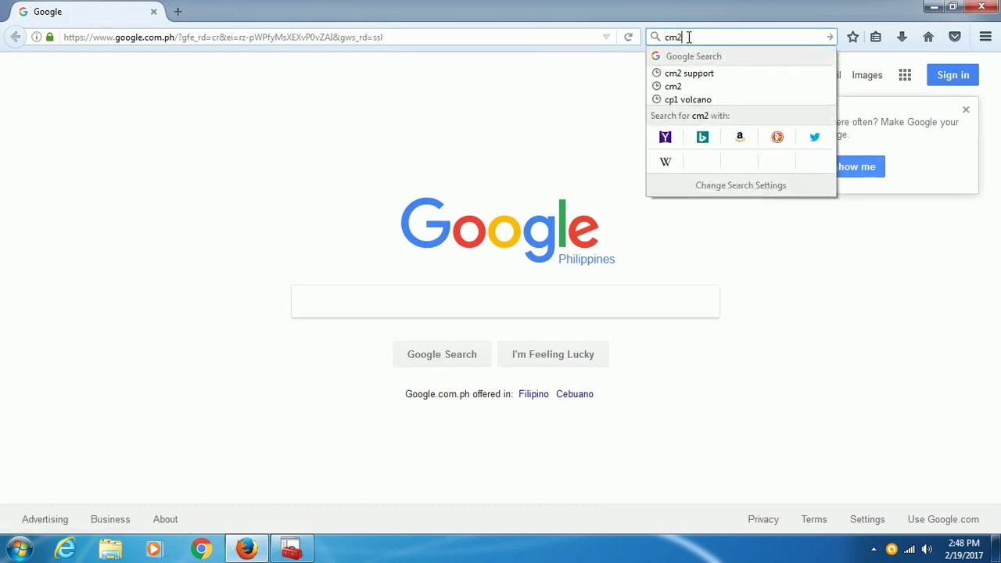
text(suppo)
key(BackSpace)
key(BackSpace)
key(BackSpace)
key(BackSpace)
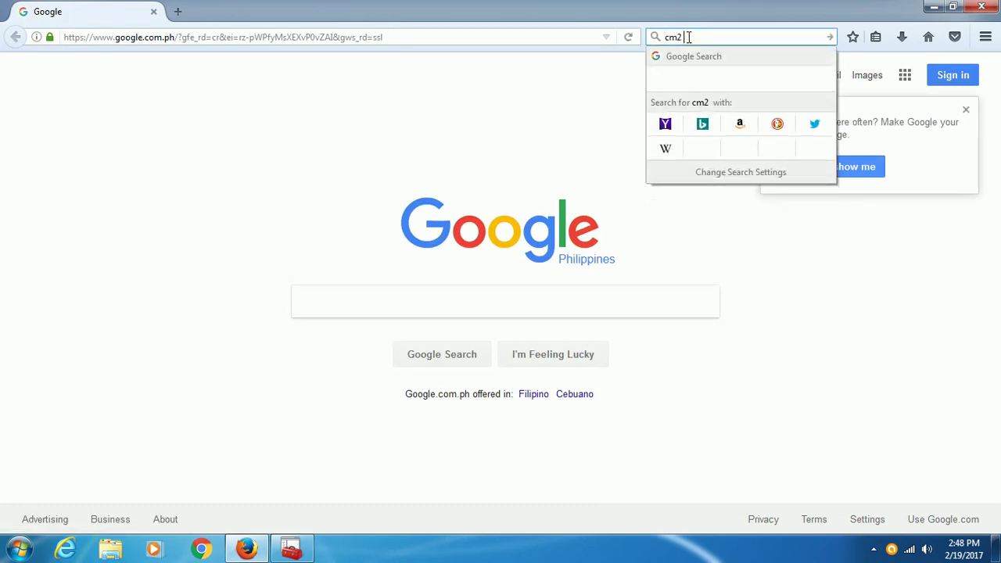
text(upport)
key(Return)
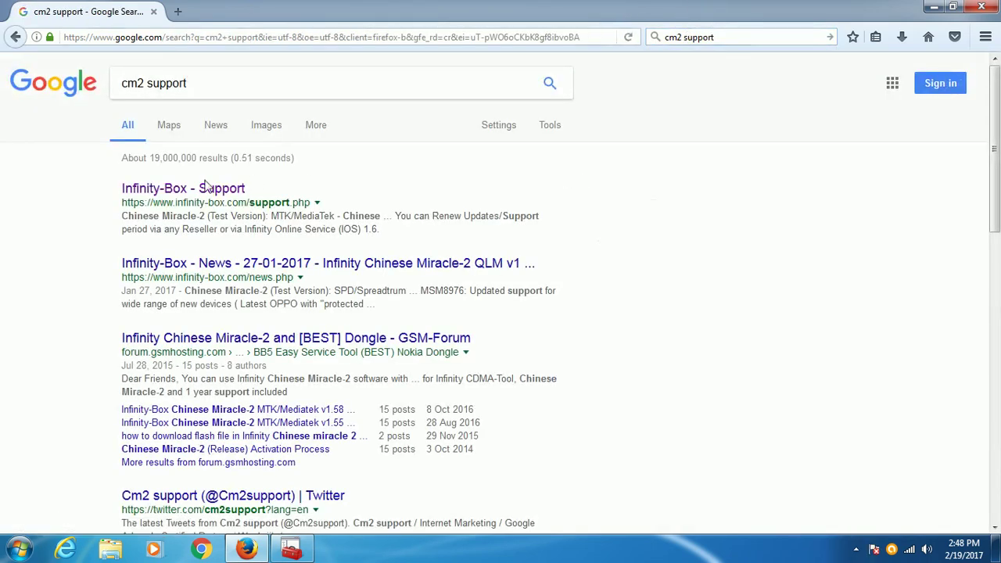
click(207, 193)
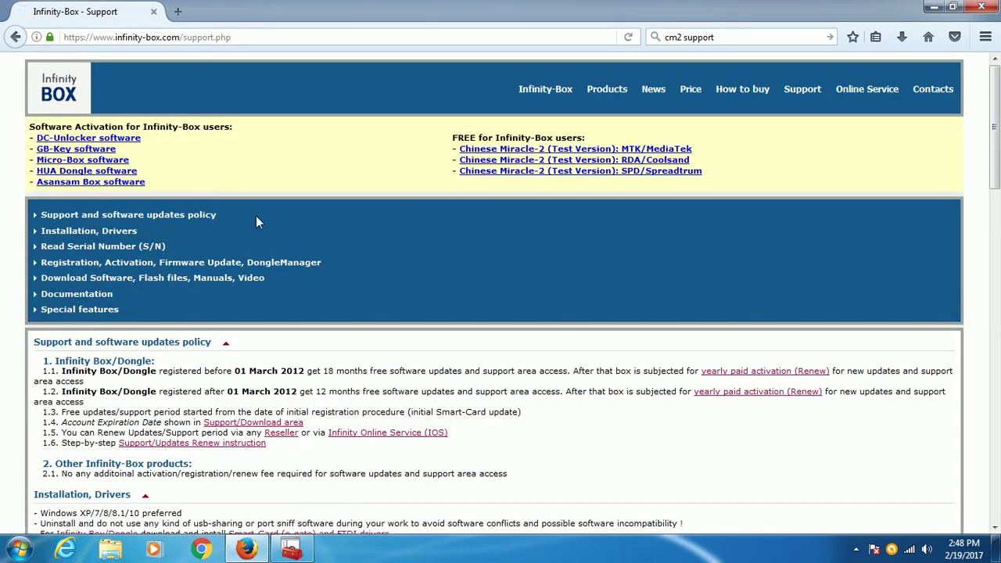
scroll(572, 312, down, 5)
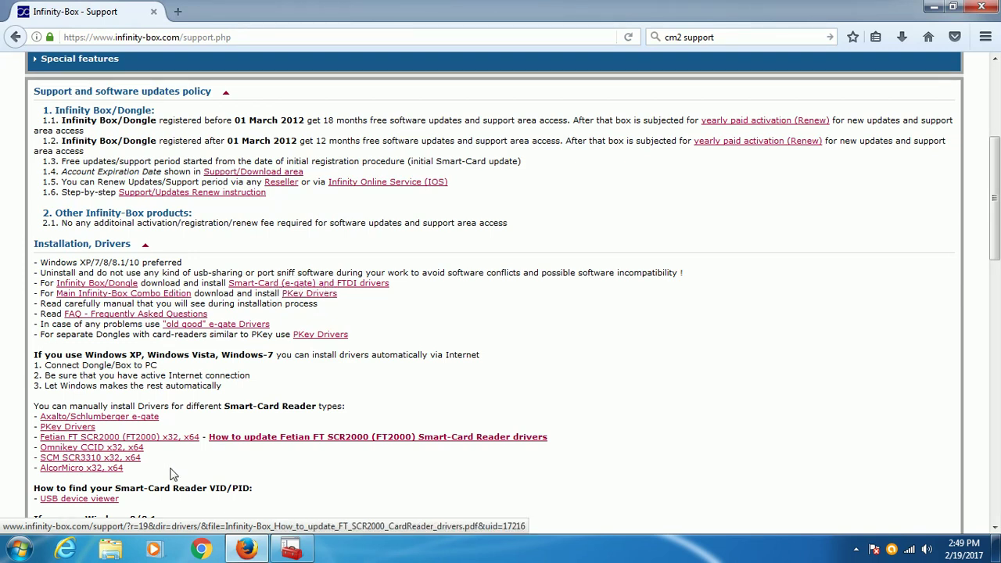
Open the Computer window in Windows Explorer
click(17, 549)
click(228, 363)
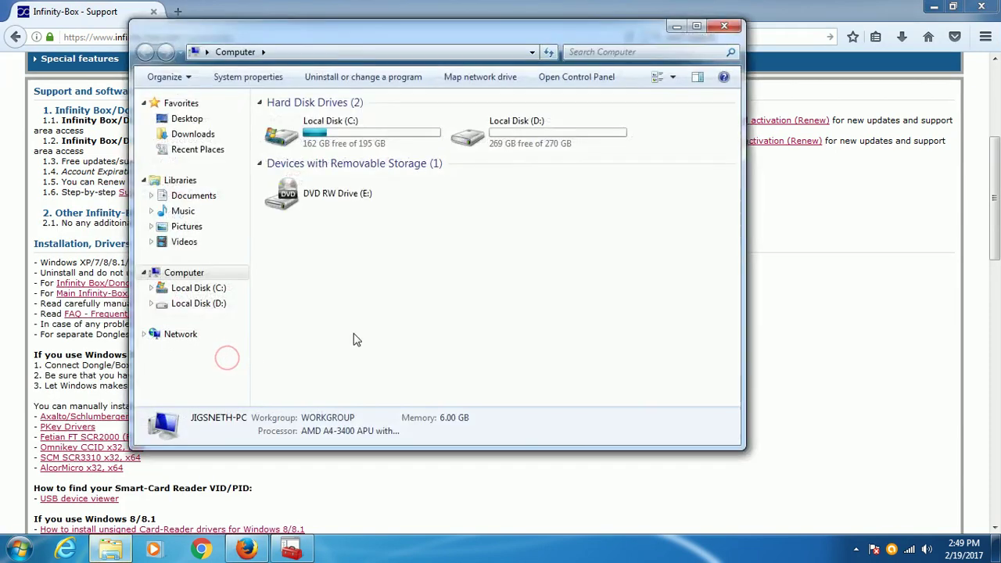
Switch to Device Manager and try to update the Smart Card driver from the folder C:\InfinityBox\Drivers\box\e-gate_Vista_W7, including subfolders
click(291, 549)
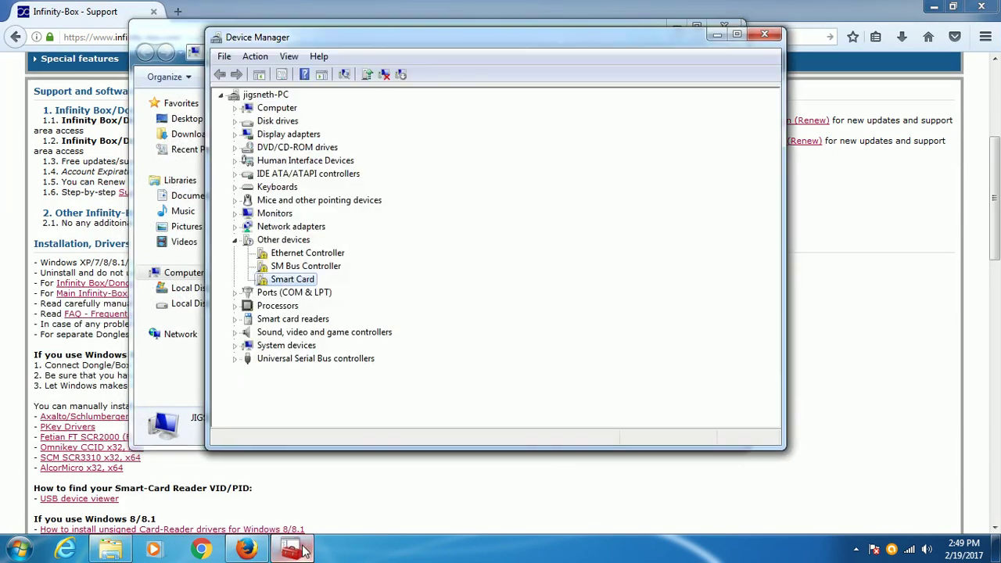
right_click(265, 279)
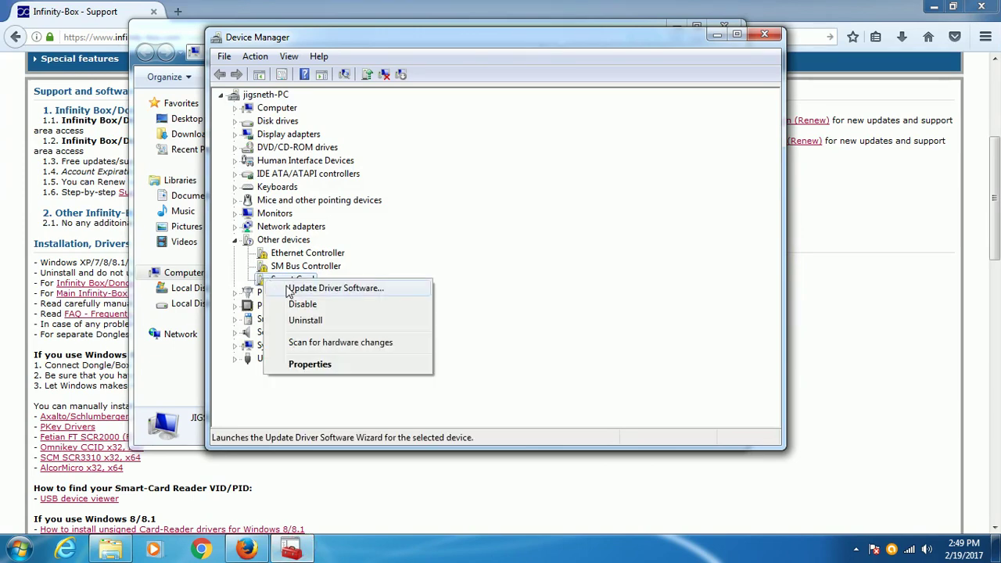
click(296, 288)
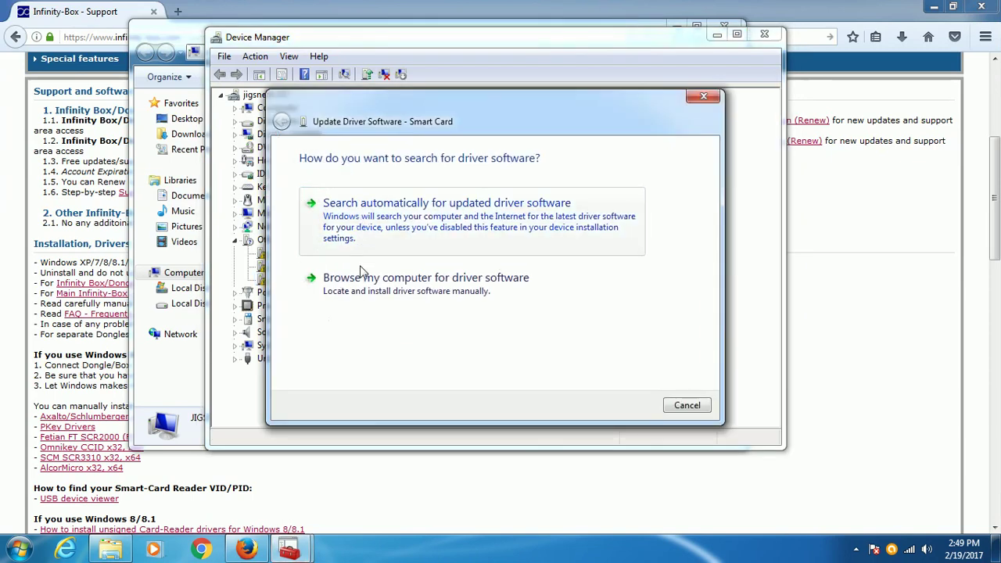
click(360, 286)
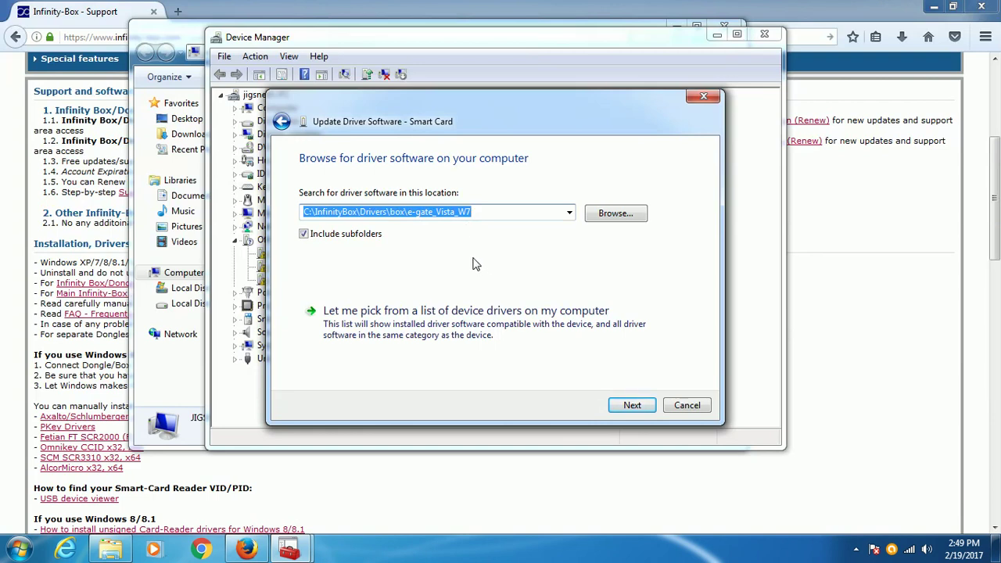
click(639, 412)
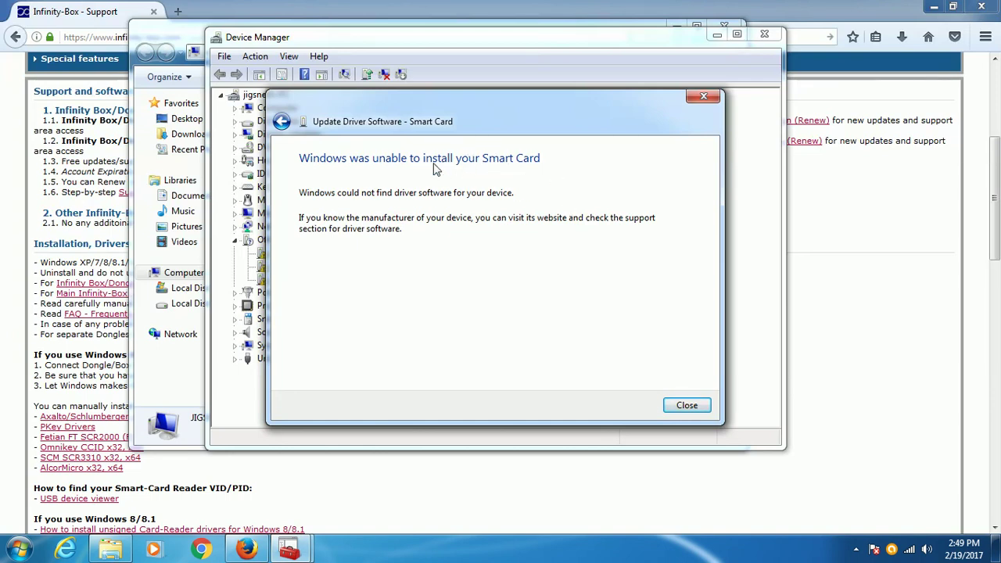
click(687, 408)
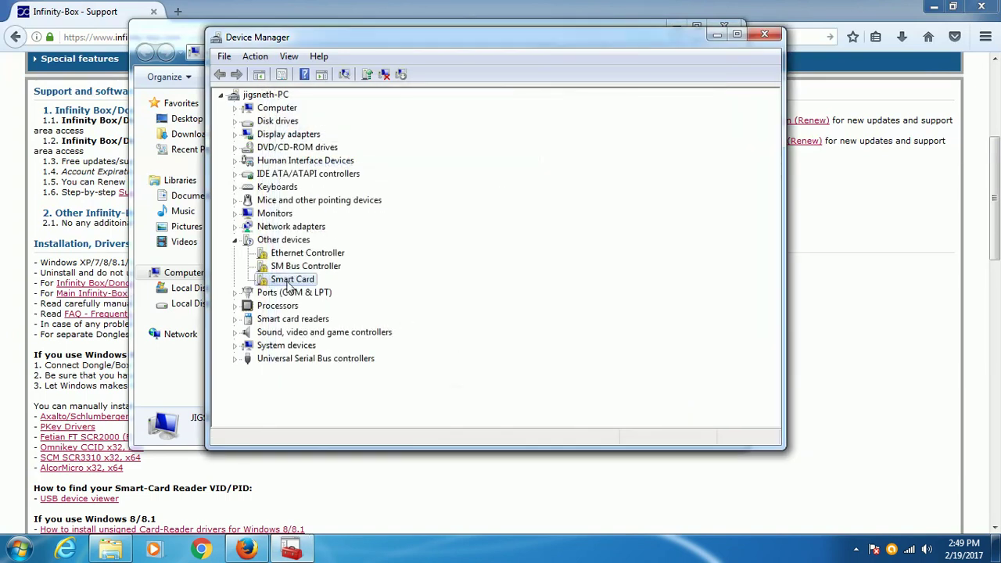
Start a manual driver update for the Smart Card device, picking from the installed drivers with Smart cards as the device type
right_click(287, 283)
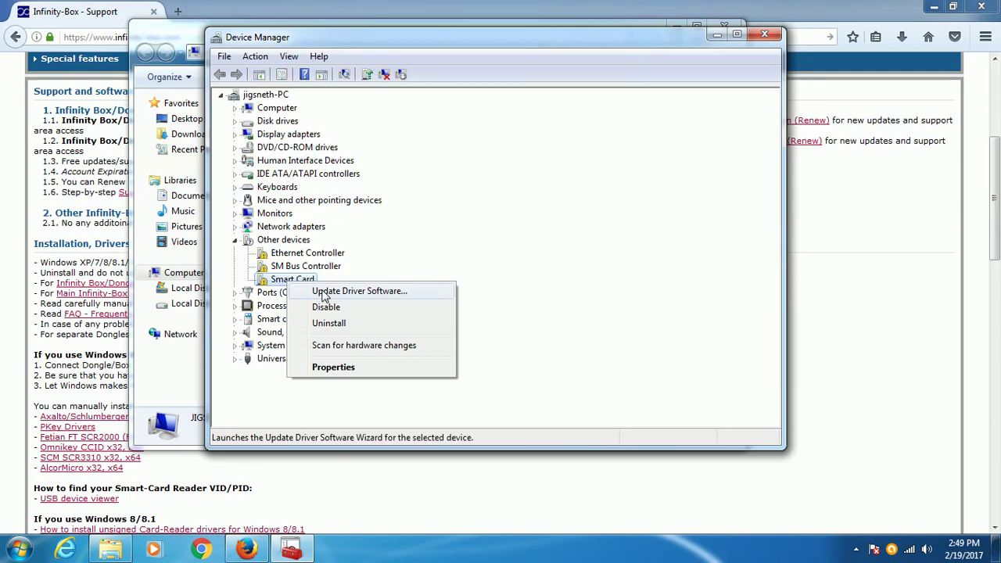
click(323, 294)
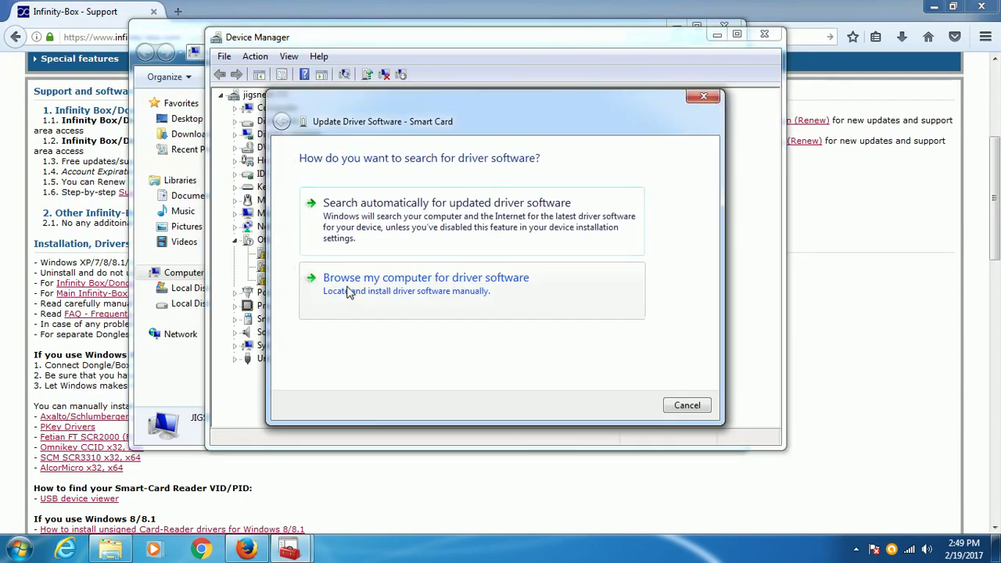
click(349, 292)
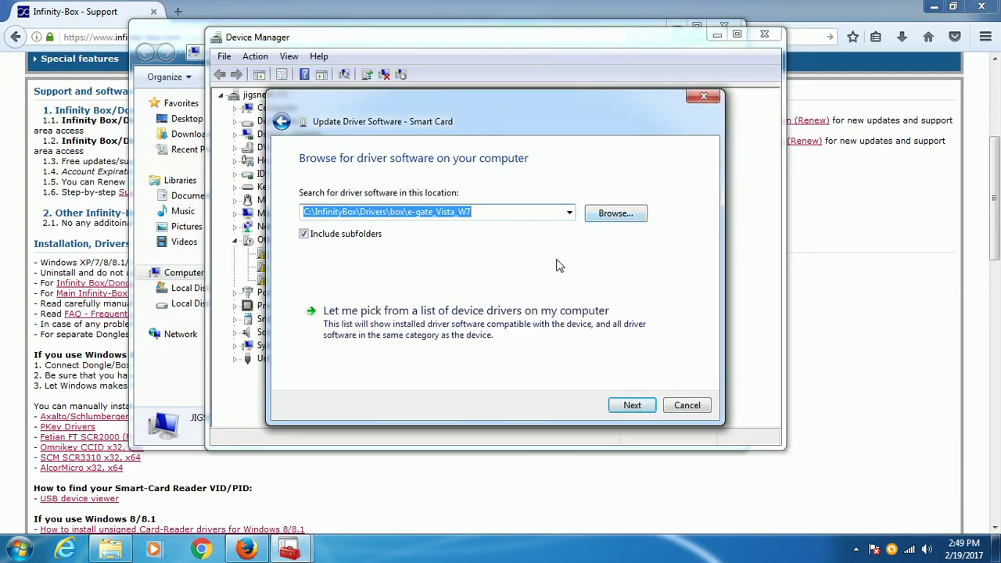
click(384, 330)
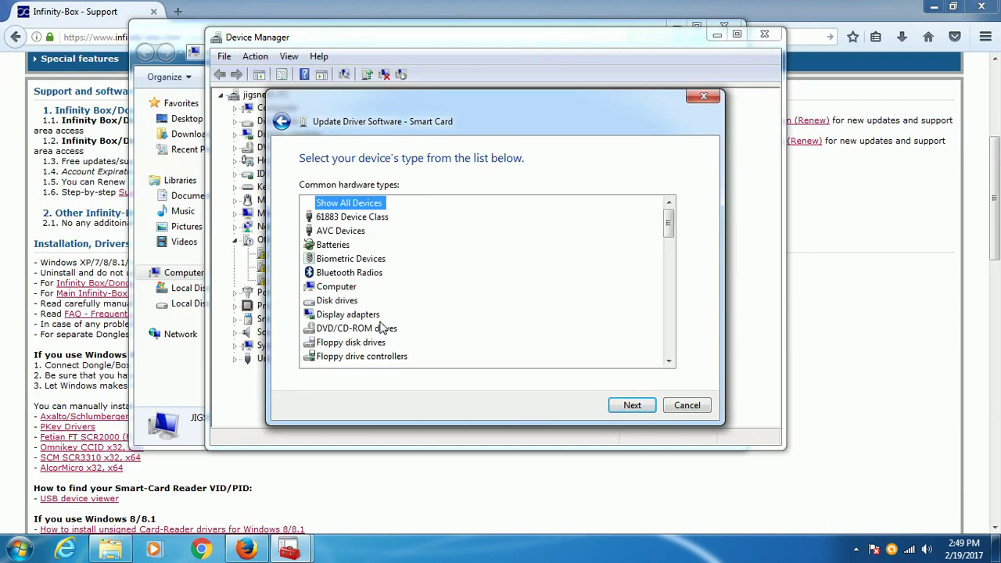
drag(669, 227, 661, 327)
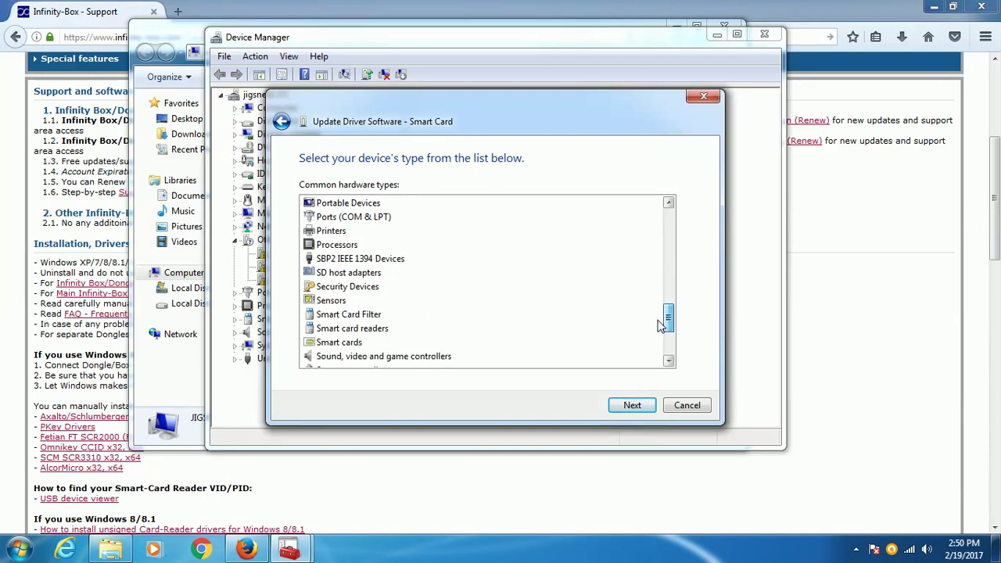
click(344, 343)
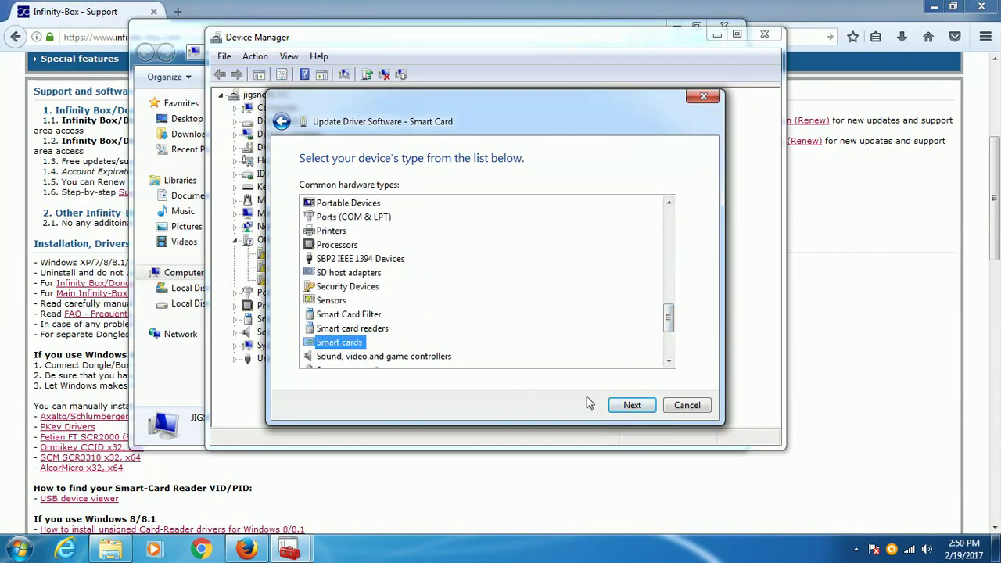
click(632, 405)
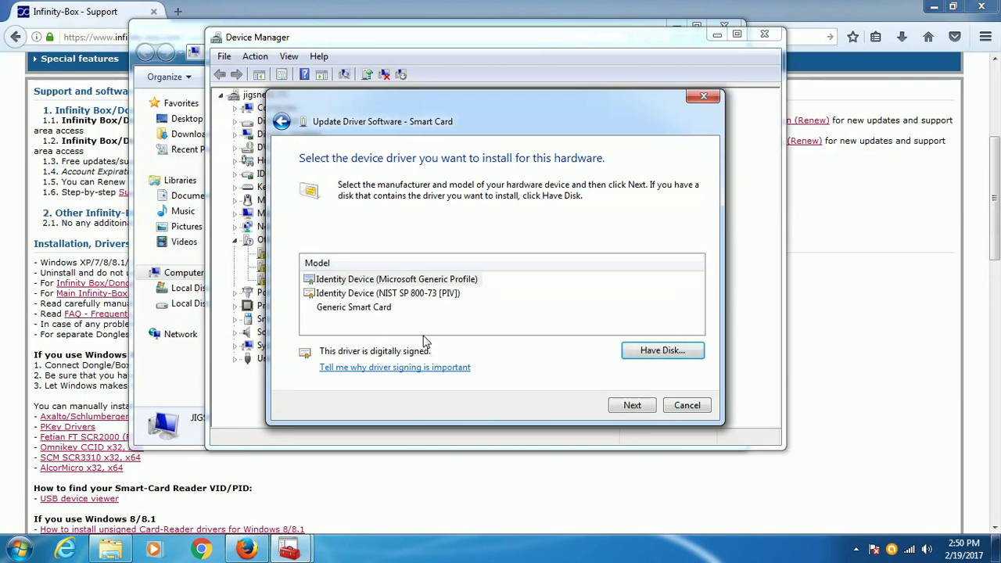
Install the Generic Smart Card driver model, accept the compatibility warning and close the update wizard
double_click(354, 309)
click(638, 344)
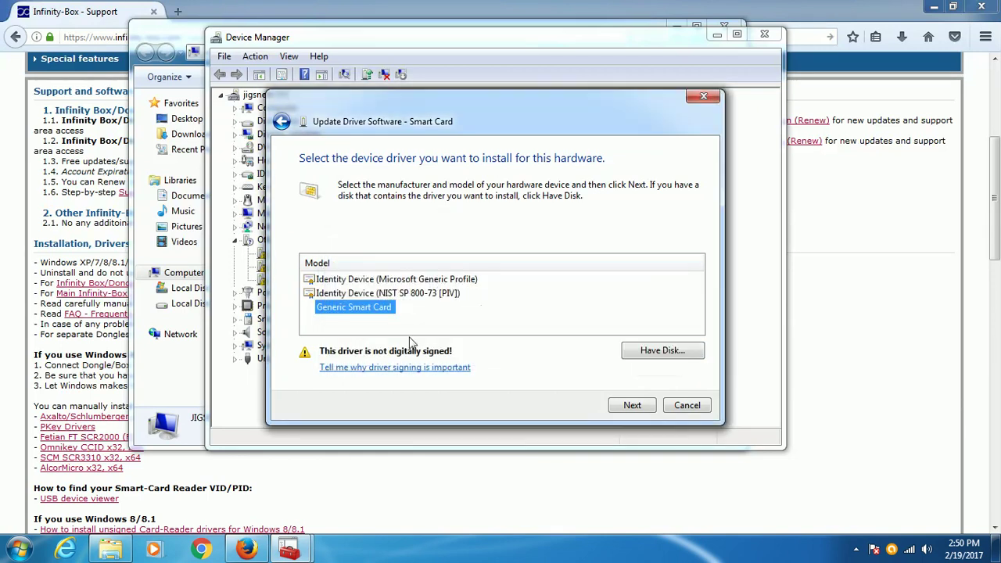
click(385, 294)
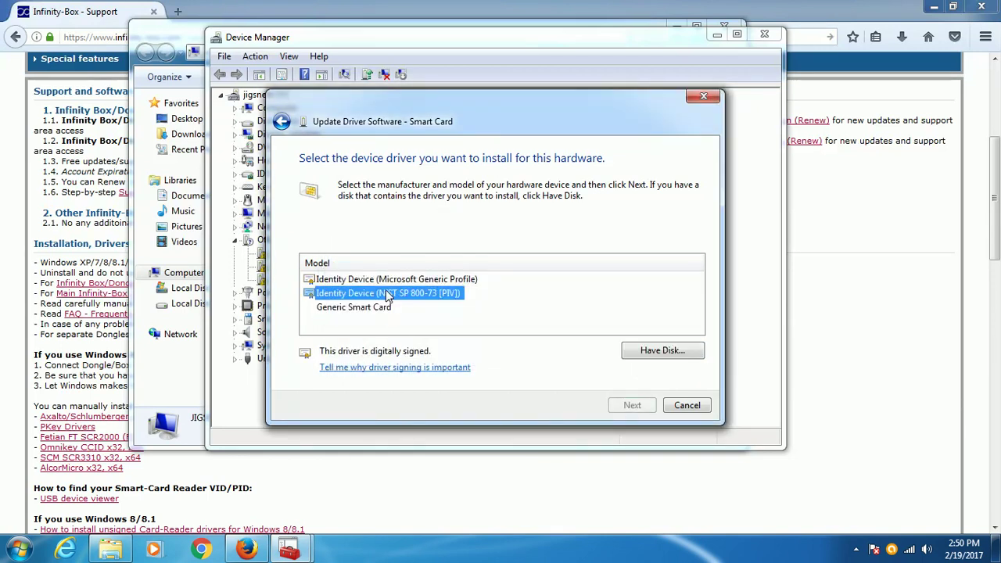
click(358, 308)
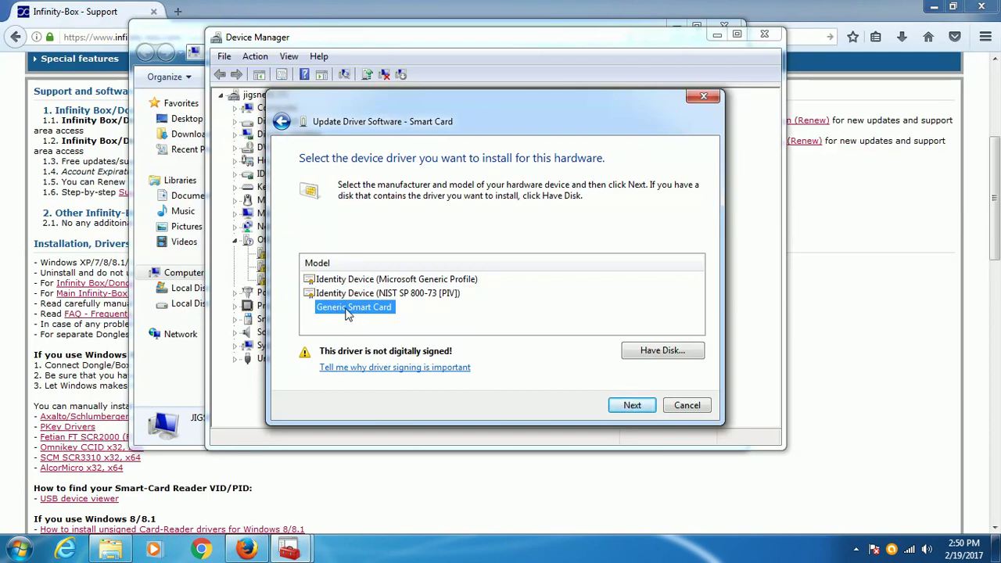
click(643, 410)
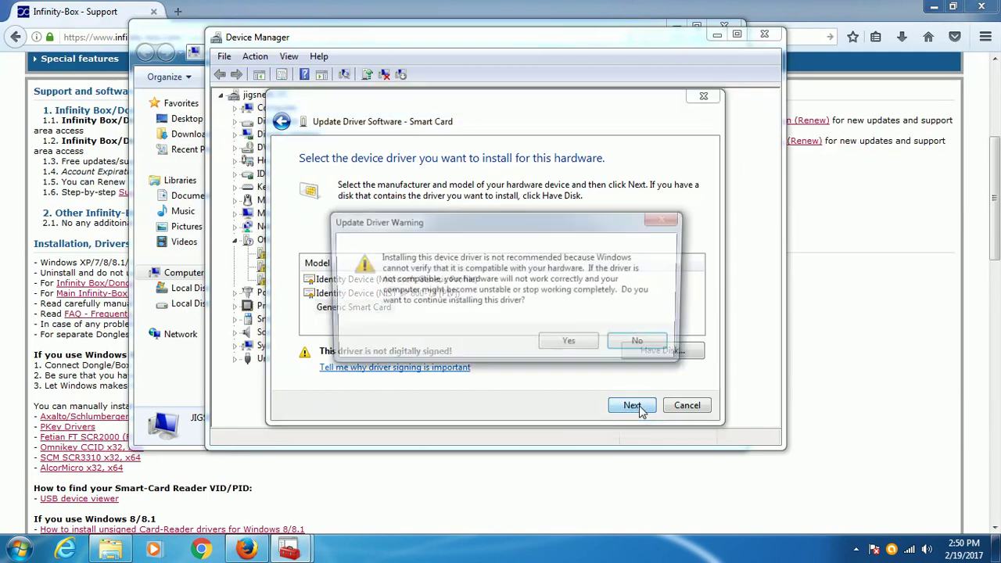
click(568, 346)
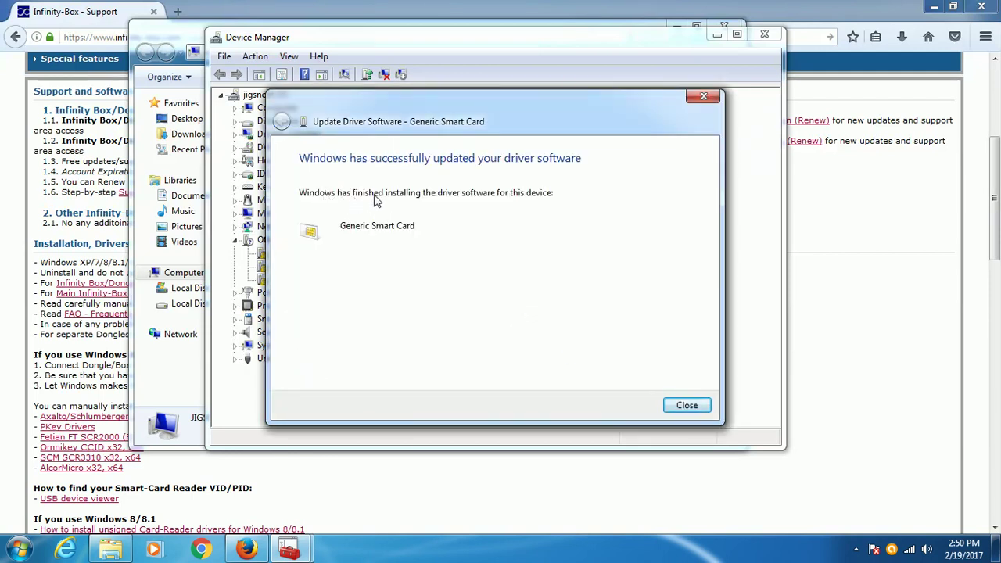
click(681, 406)
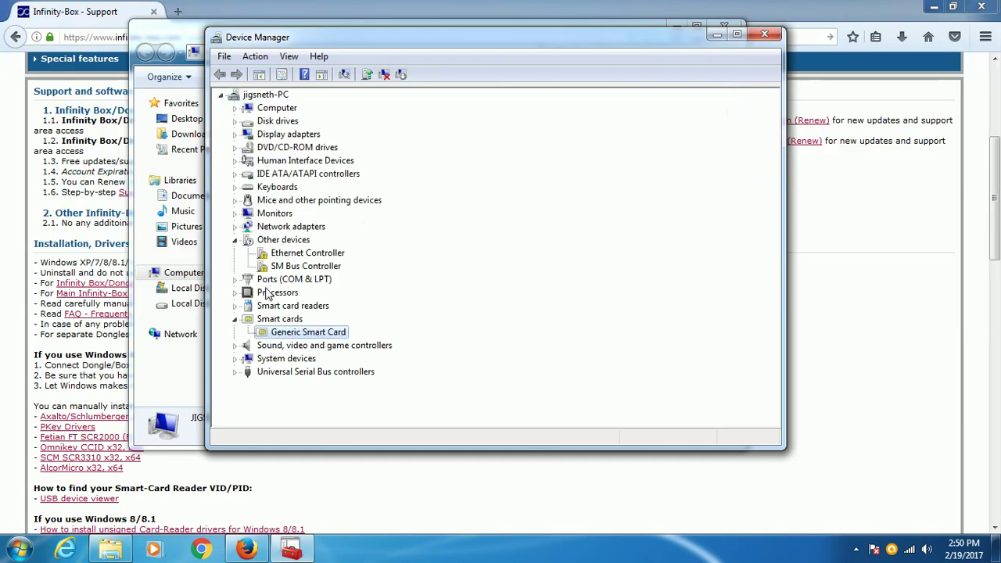